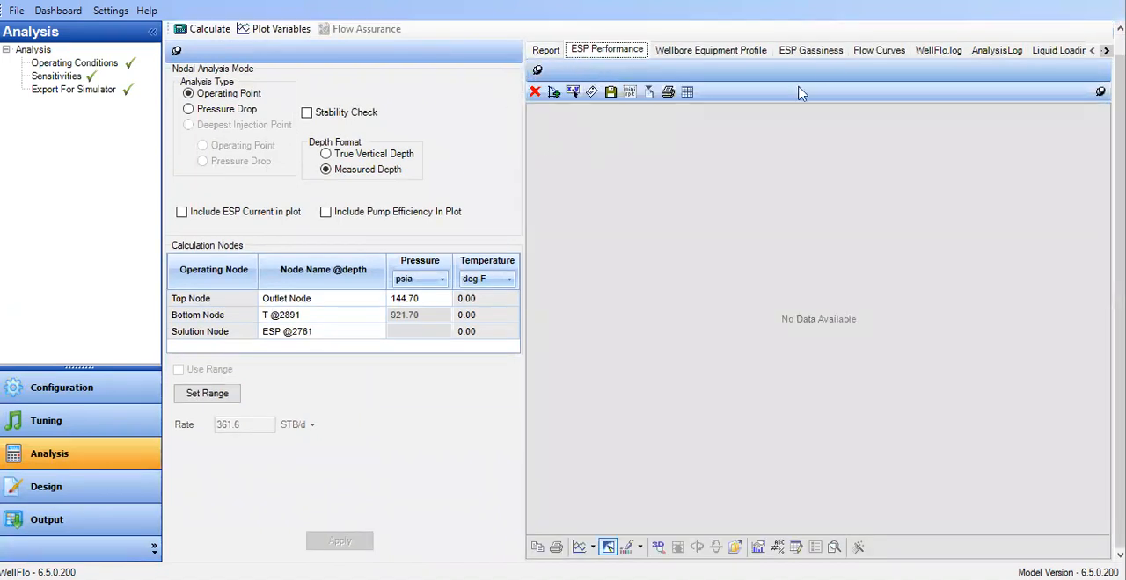
# Set the flow rate range for the operating point analysis to Auto Range and apply it
pyautogui.click(892, 53)
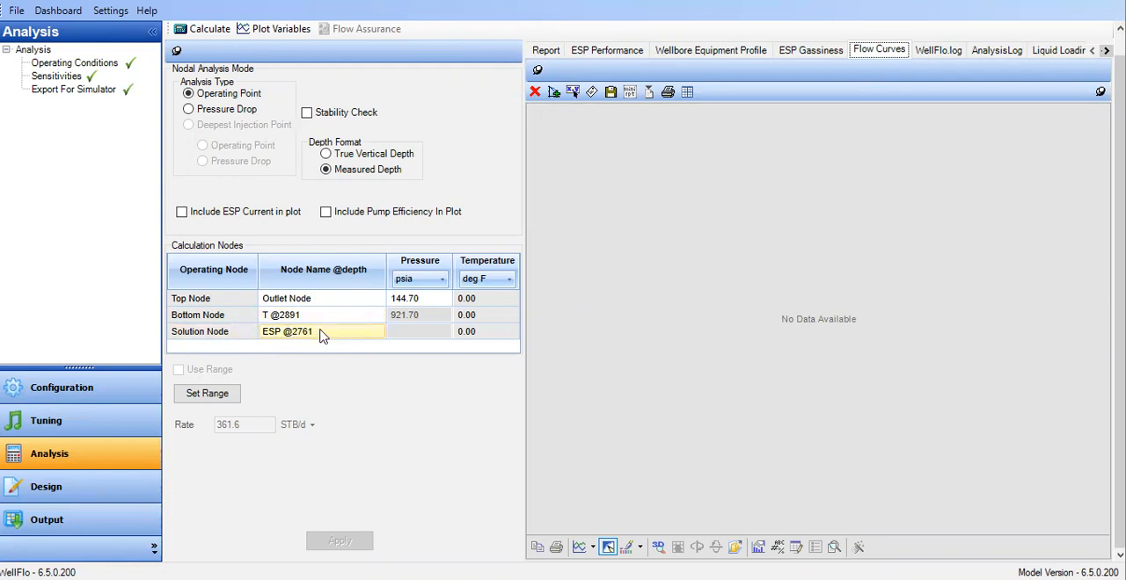
pyautogui.click(231, 403)
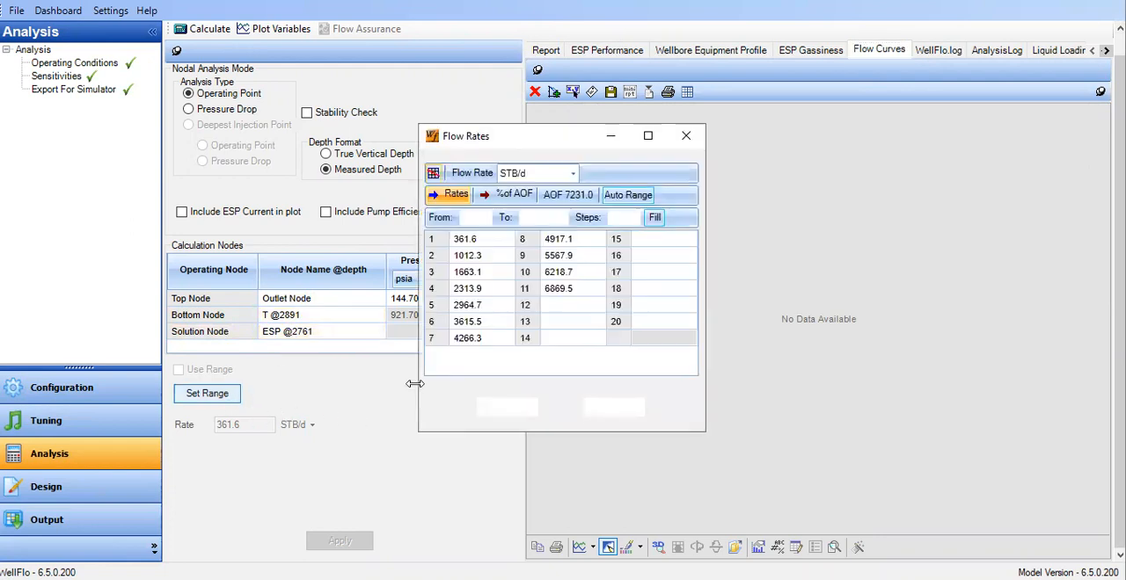
pyautogui.click(510, 199)
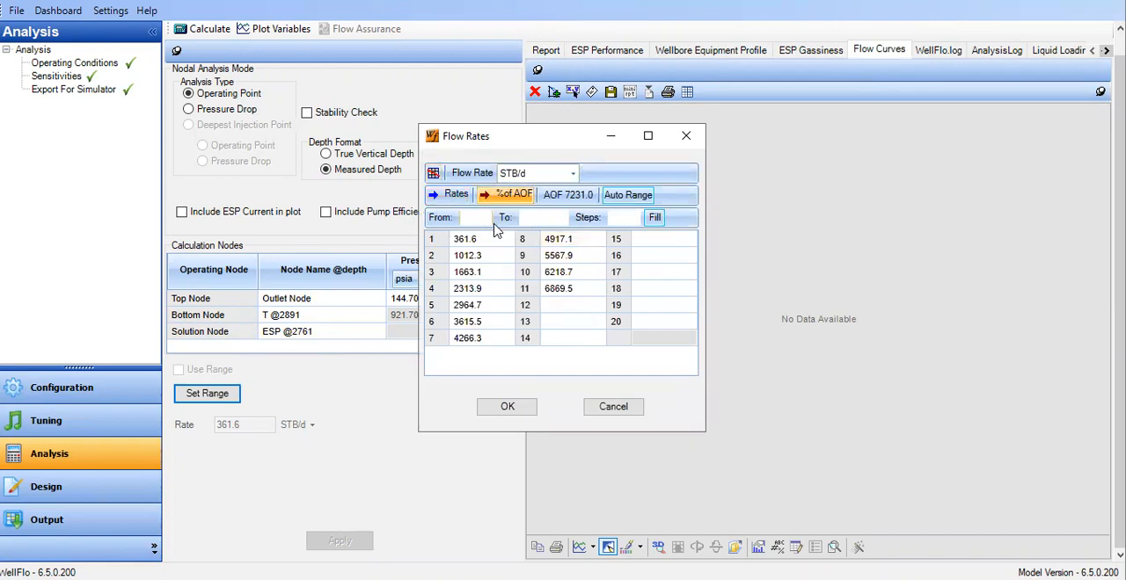
pyautogui.write('1')
pyautogui.click(540, 216)
pyautogui.click(635, 199)
pyautogui.click(507, 406)
pyautogui.click(352, 540)
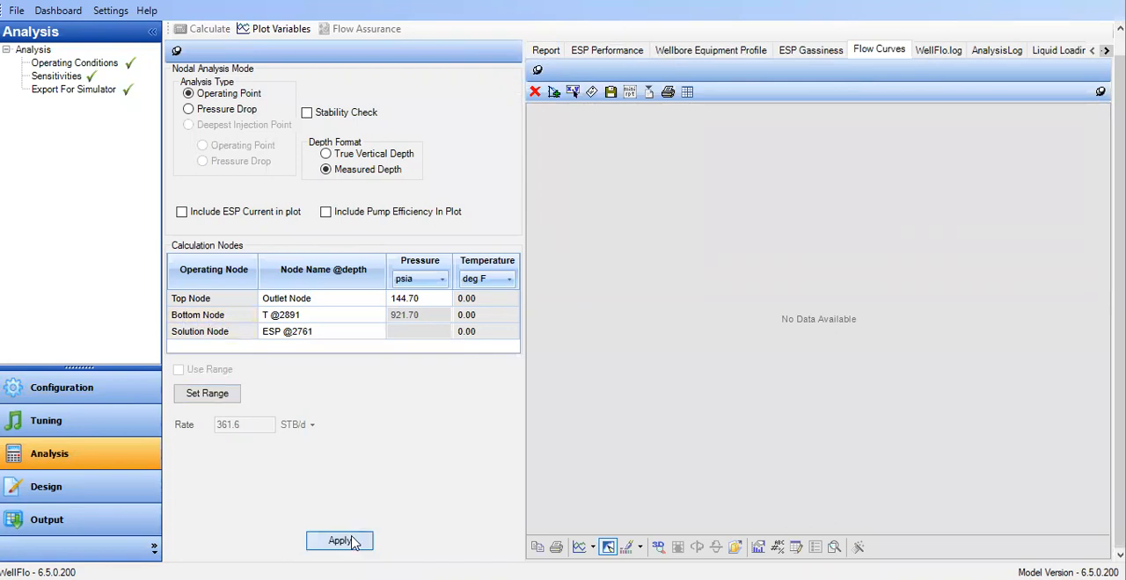
# Calculate the operating point, display the flow curves, and highlight the inflow and outflow base case curves in turn
pyautogui.click(211, 28)
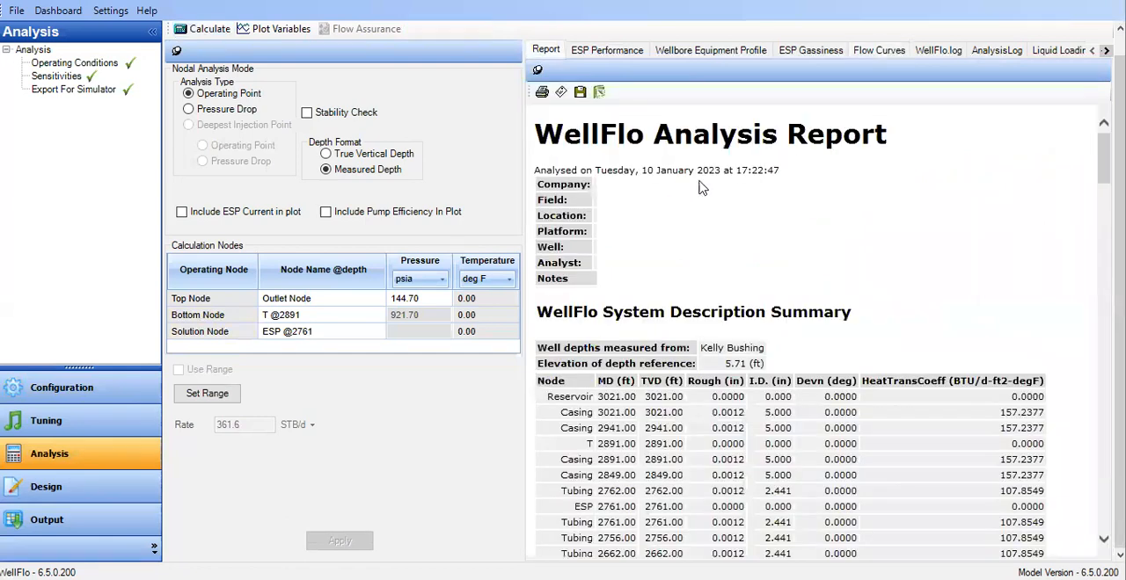
pyautogui.click(897, 54)
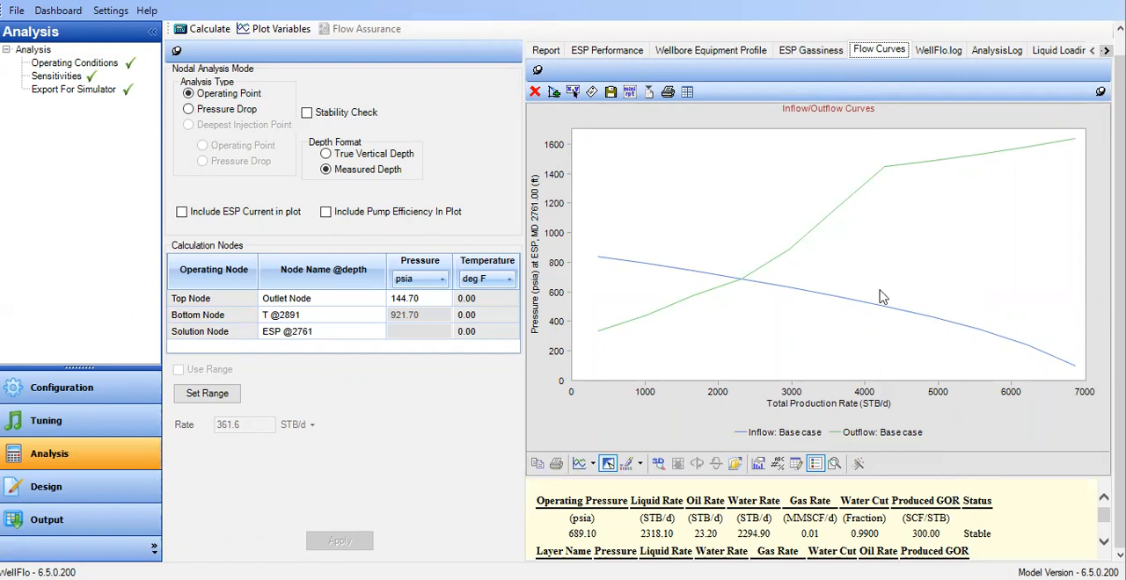
pyautogui.click(695, 279)
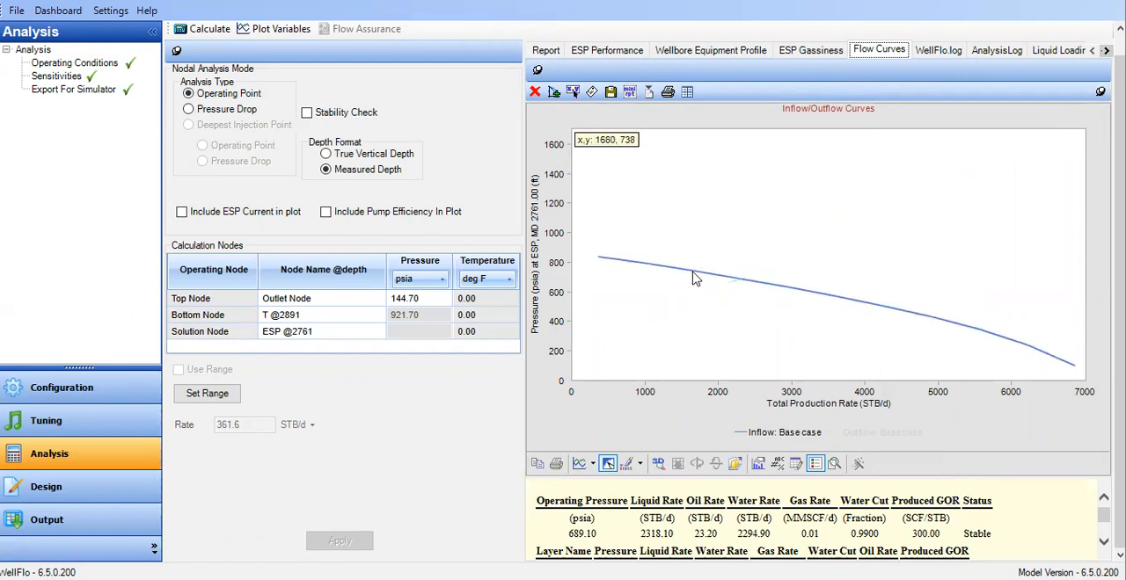
pyautogui.click(677, 309)
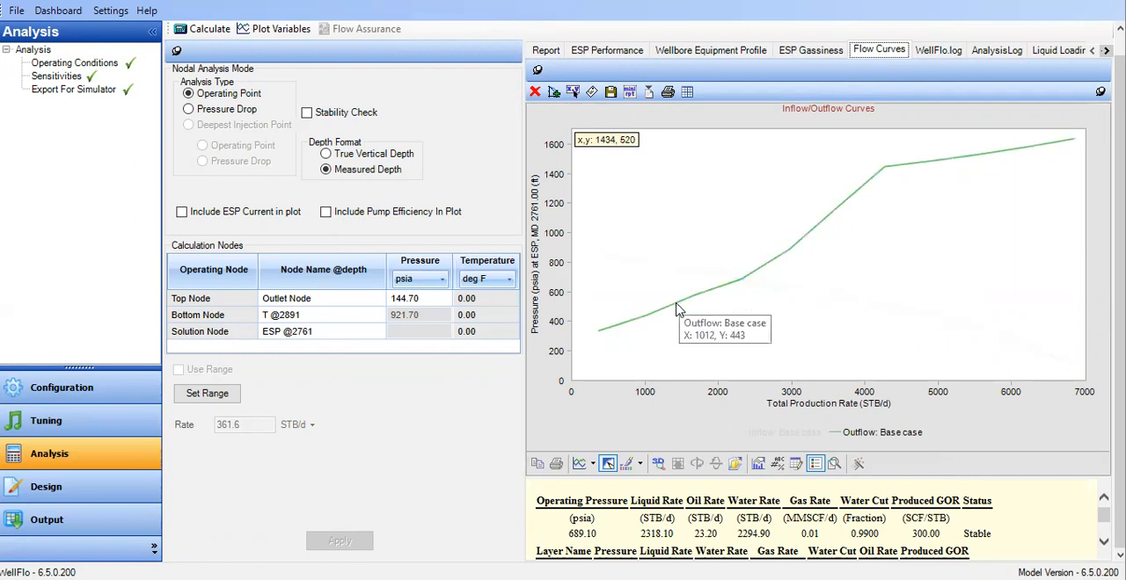
pyautogui.click(677, 310)
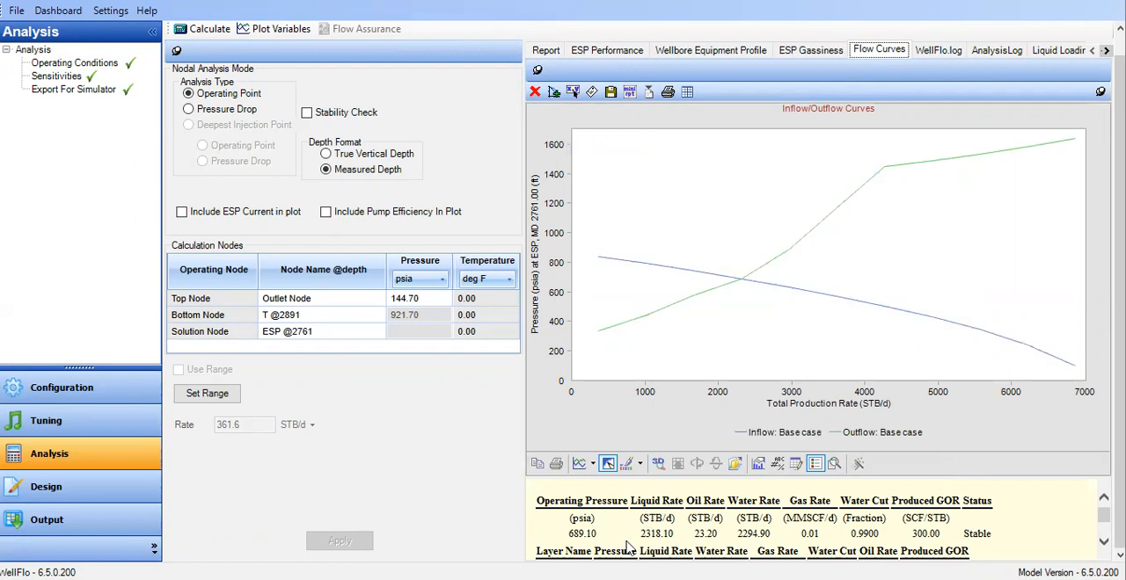
# Examine the operating pressure, liquid, oil and gas rates, water cut and layer pressure in the flow curve results
pyautogui.moveTo(1036, 479); pyautogui.dragTo(1012, 359)
pyautogui.moveTo(562, 419); pyautogui.dragTo(605, 421)
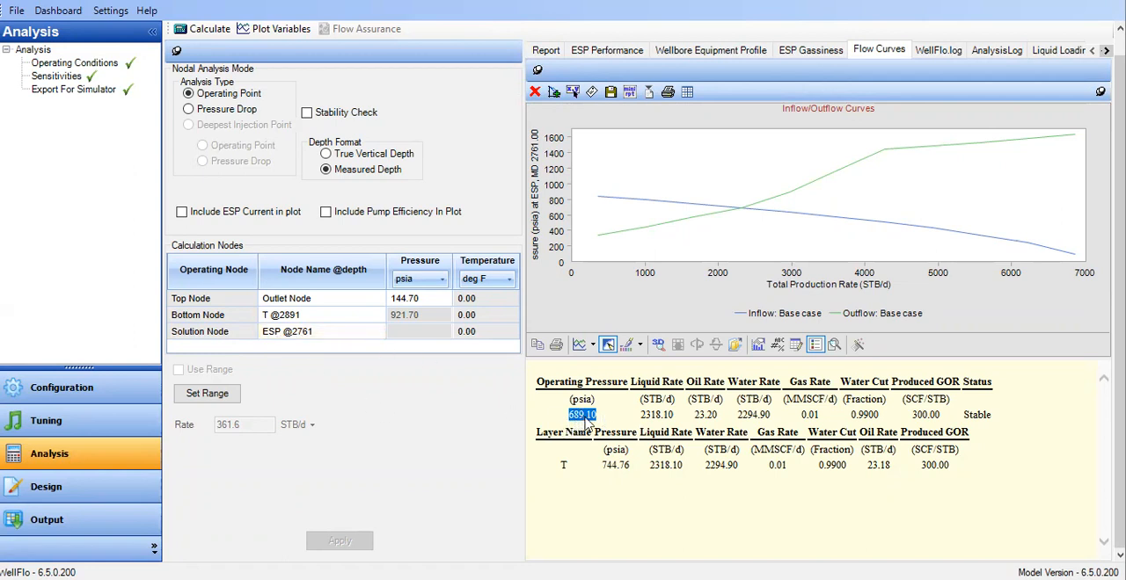
pyautogui.click(591, 424)
pyautogui.moveTo(641, 425); pyautogui.dragTo(679, 421)
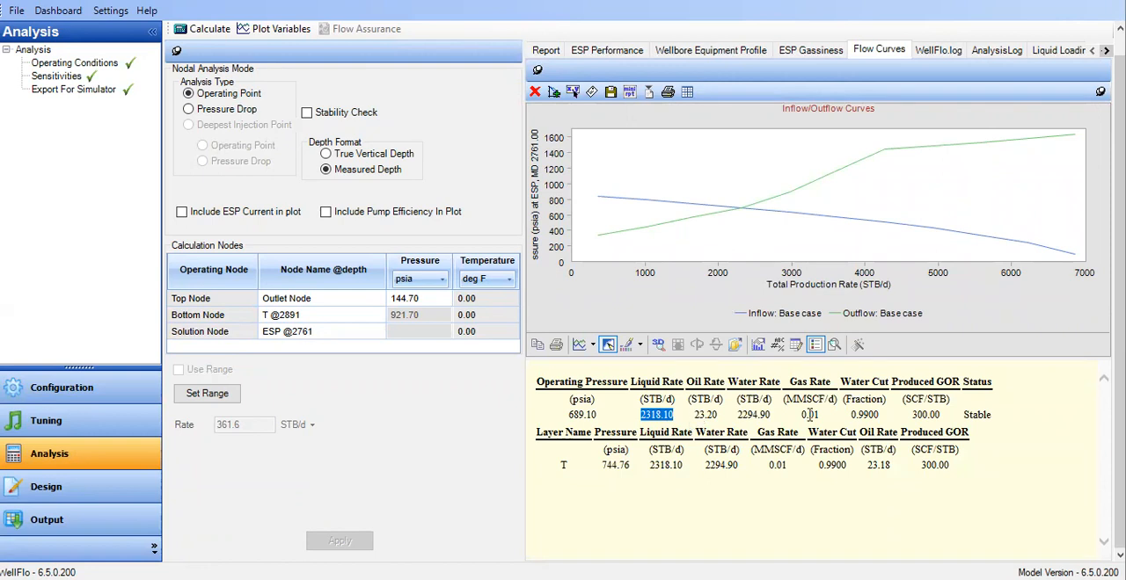
pyautogui.moveTo(853, 415); pyautogui.dragTo(891, 423)
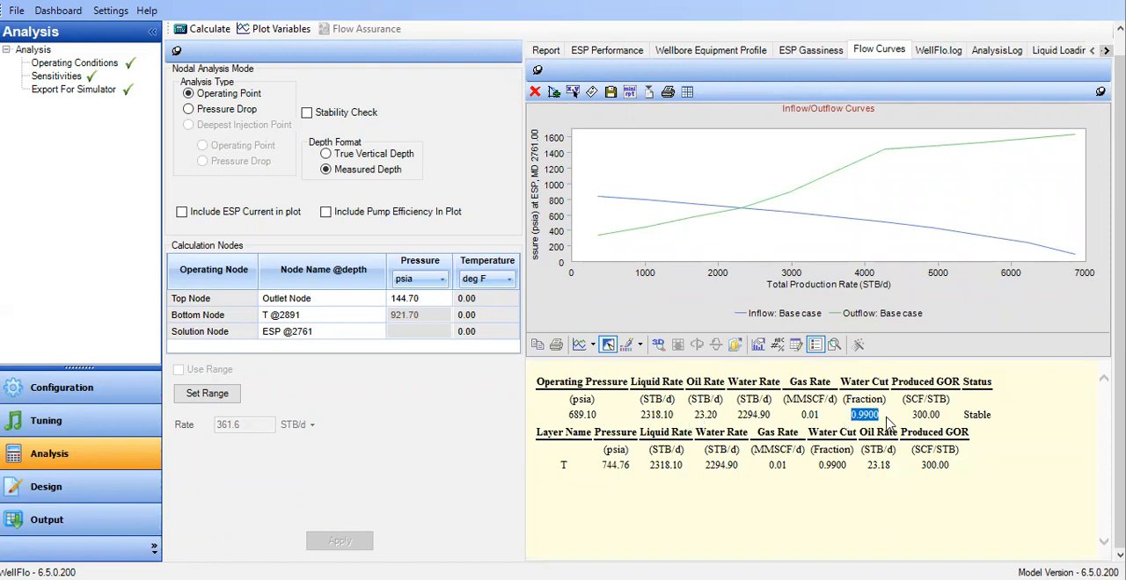
pyautogui.moveTo(691, 421); pyautogui.dragTo(733, 423)
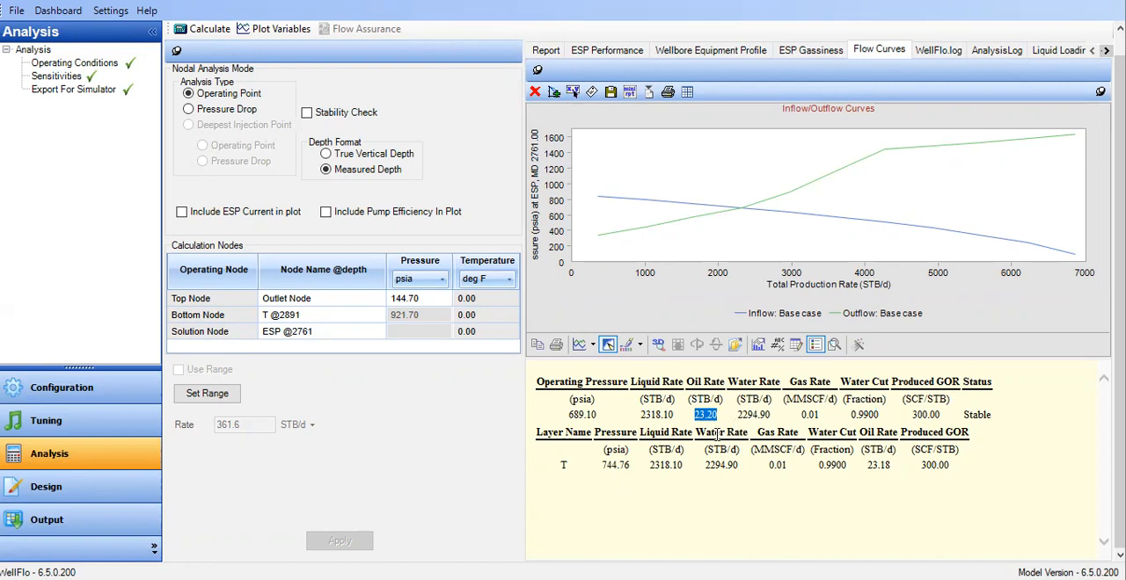
pyautogui.moveTo(729, 382); pyautogui.dragTo(825, 420)
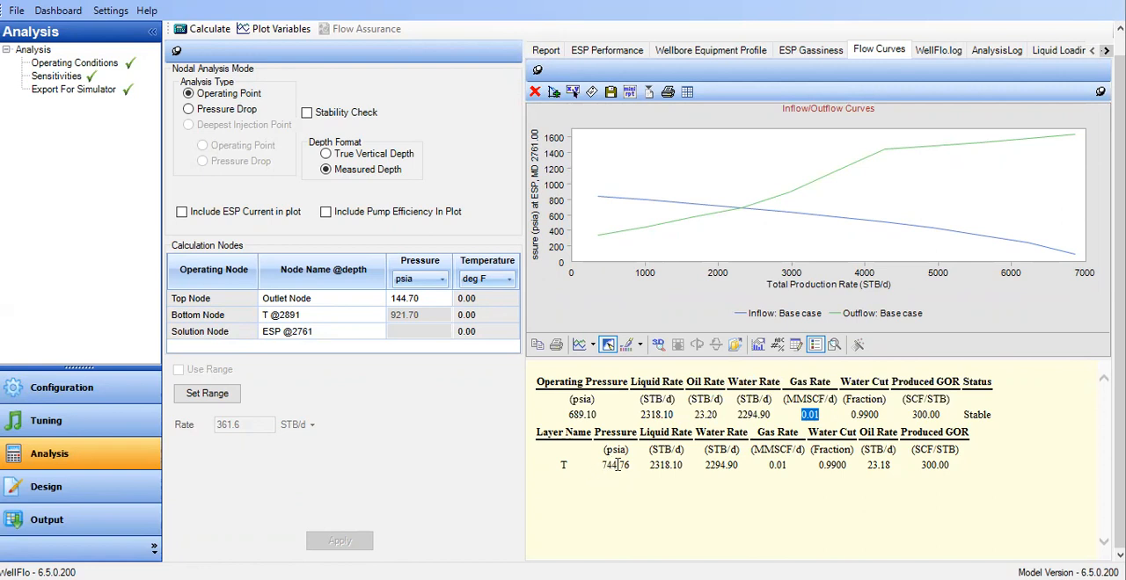
pyautogui.moveTo(594, 472); pyautogui.dragTo(625, 473)
# Examine the ESP performance curves at the operating point and the full table of pump results below them
pyautogui.click(606, 56)
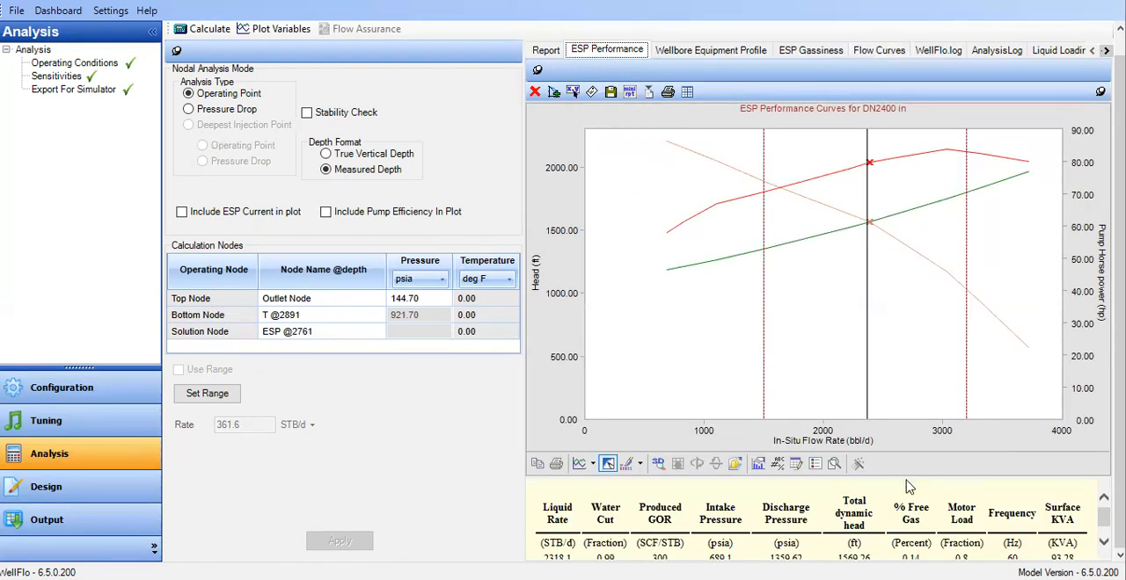
pyautogui.moveTo(904, 478); pyautogui.dragTo(896, 396)
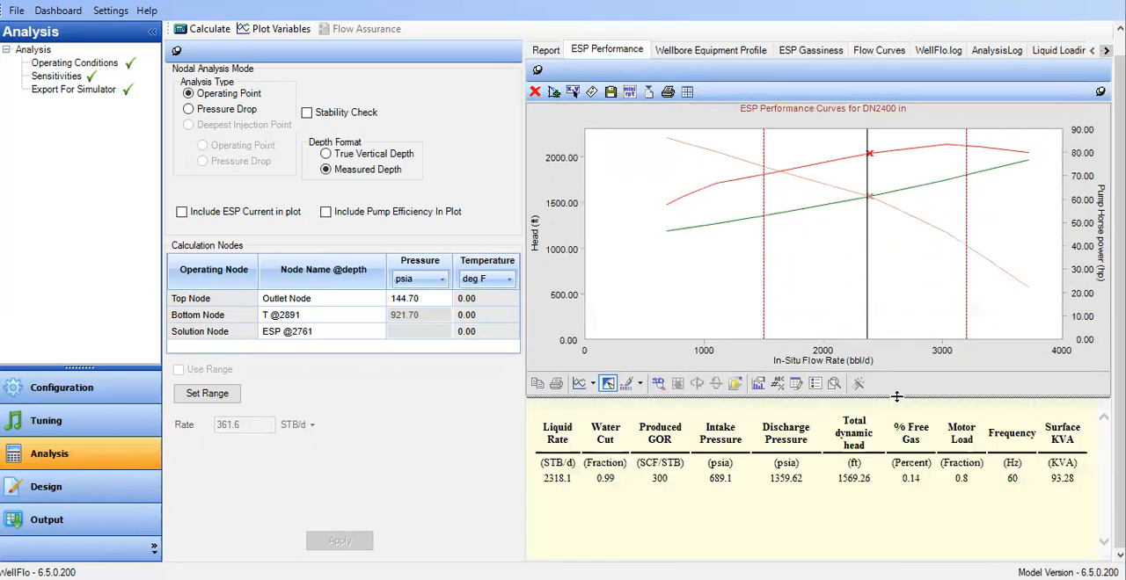
pyautogui.moveTo(539, 445); pyautogui.dragTo(976, 526)
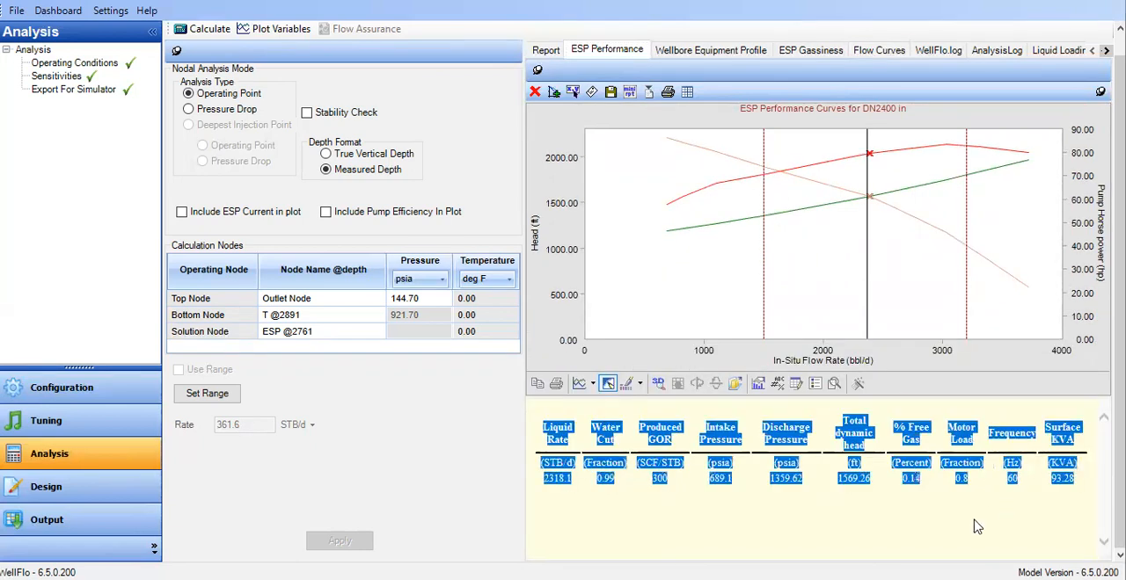
pyautogui.click(977, 525)
pyautogui.moveTo(869, 204)
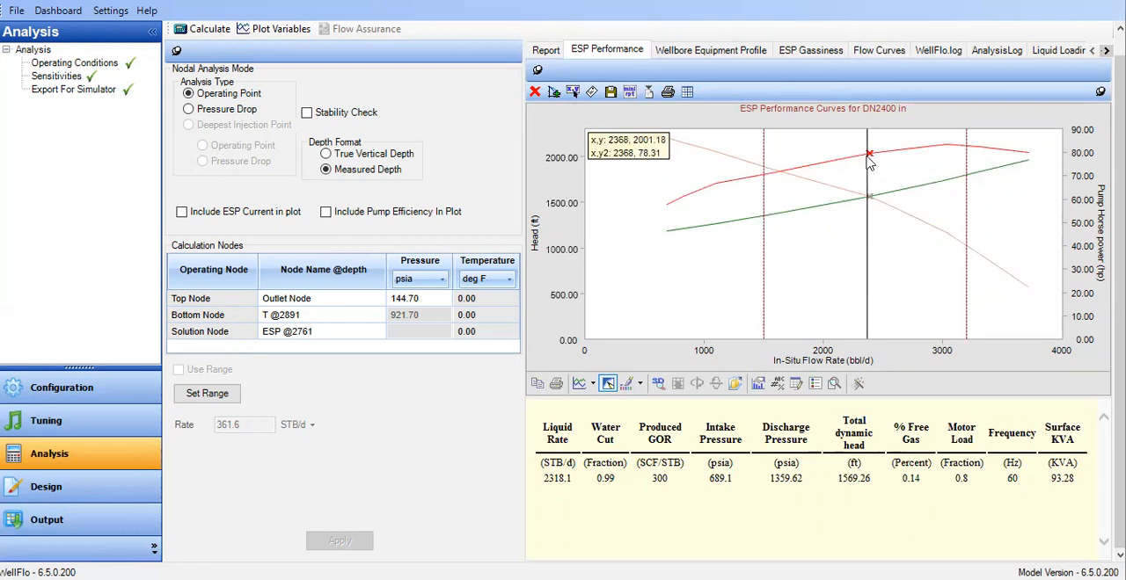
pyautogui.click(825, 169)
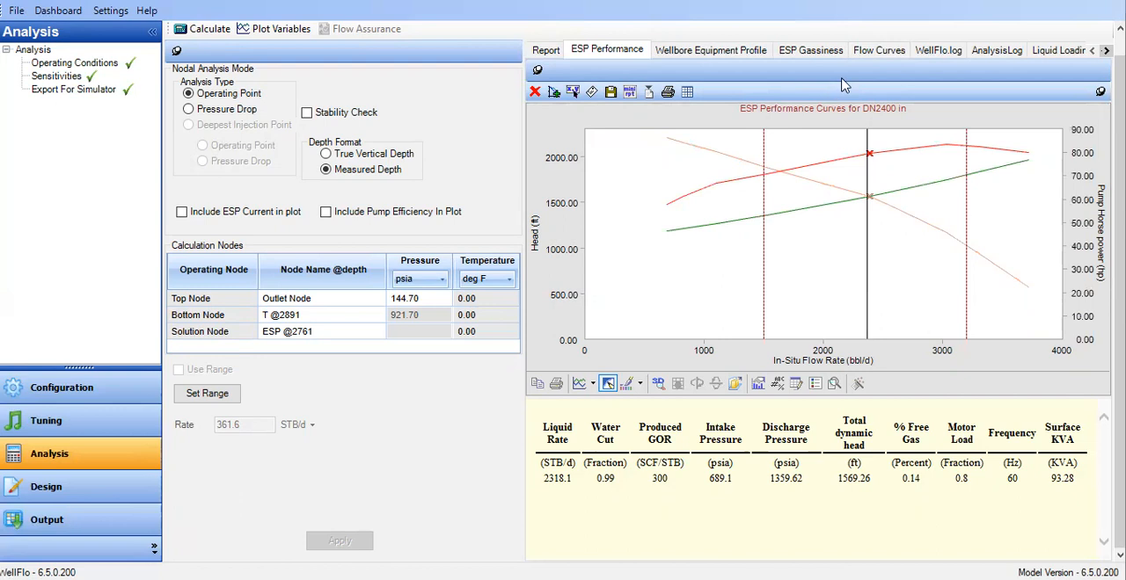
# Review the wellbore pressure and temperature profile and the operating point on the ESP gassiness plot
pyautogui.click(873, 51)
pyautogui.click(637, 58)
pyautogui.click(742, 54)
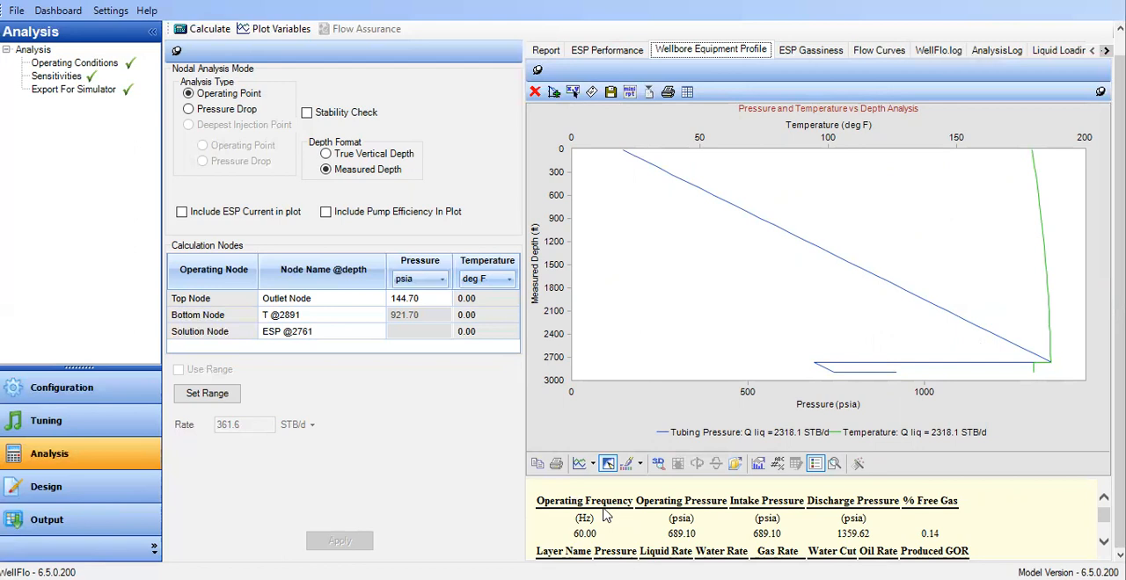
pyautogui.click(813, 53)
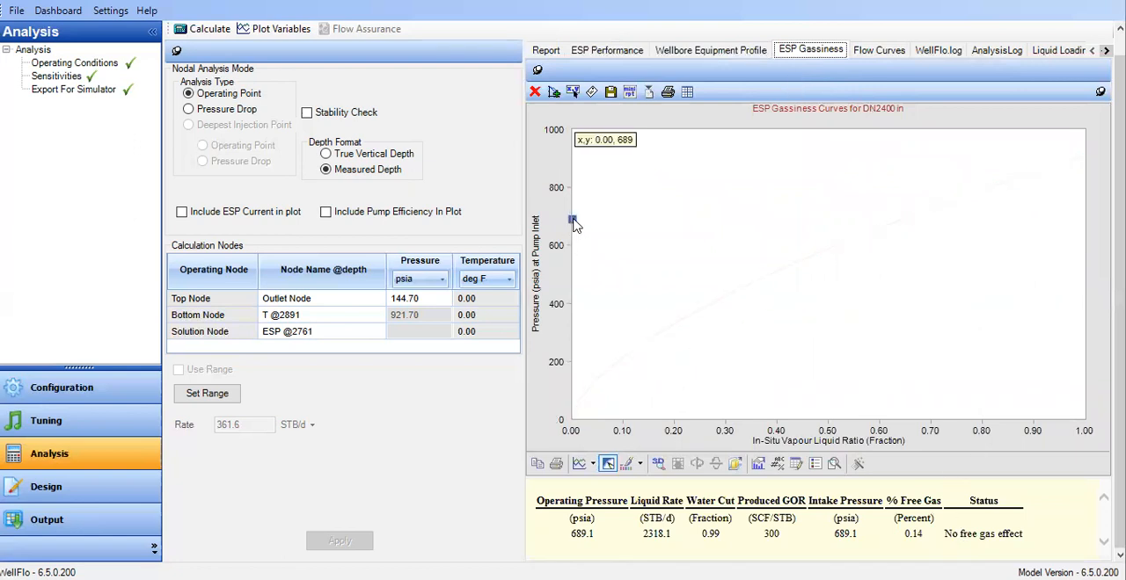
pyautogui.moveTo(580, 227)
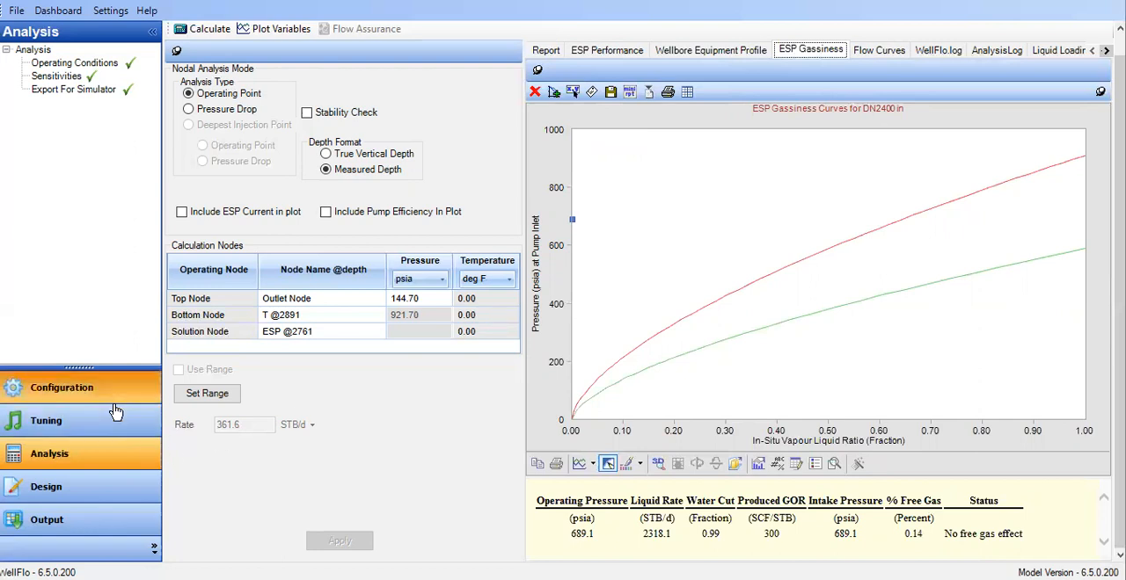
# Add a new layer to the reservoir configuration, save it with its default values and return to layer T
pyautogui.click(75, 389)
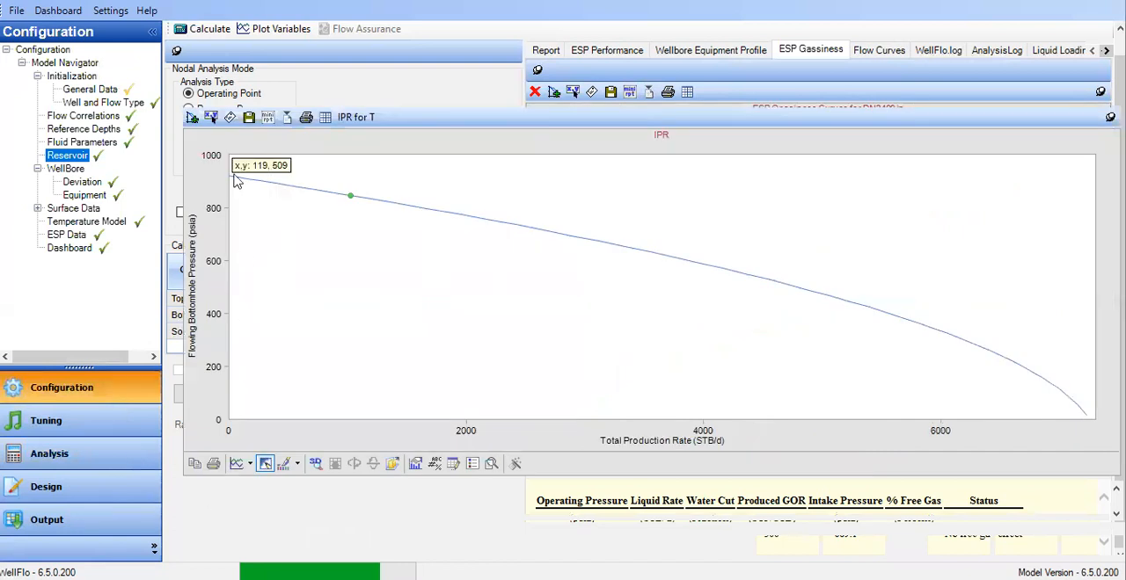
pyautogui.click(214, 78)
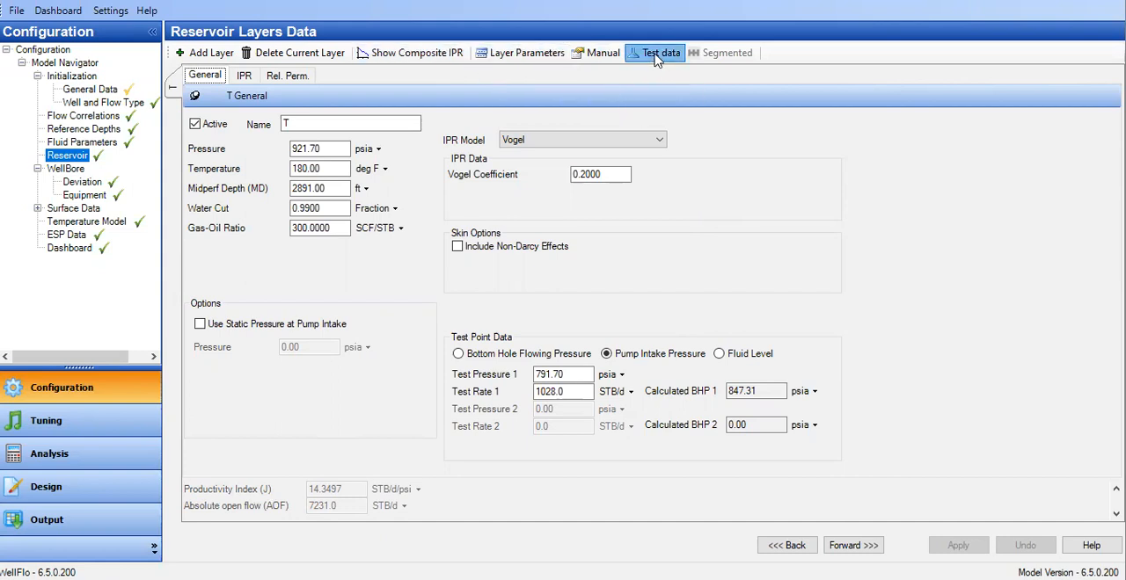
pyautogui.click(197, 60)
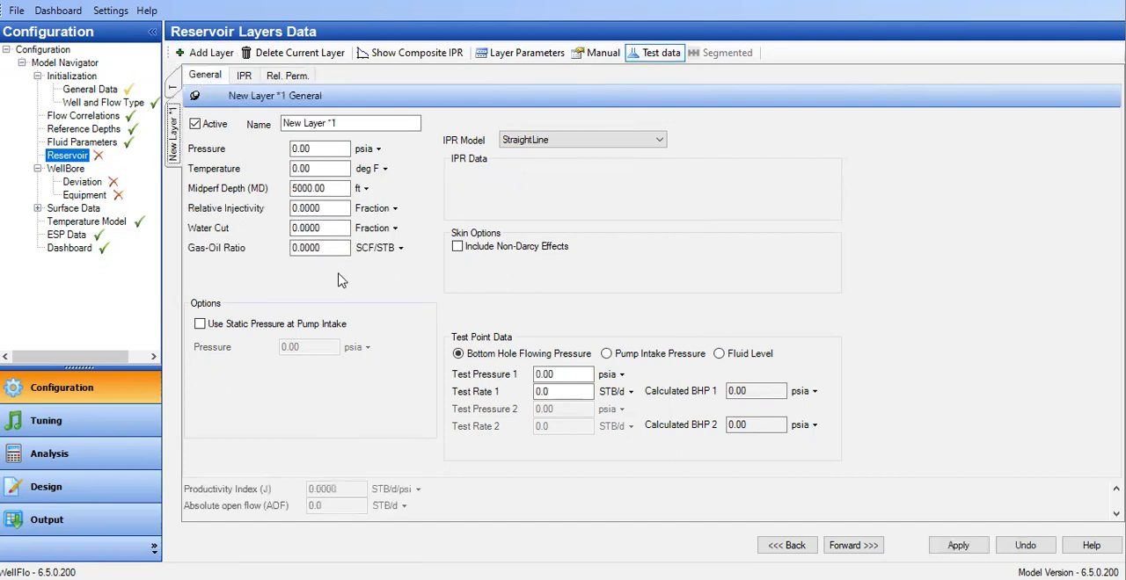
pyautogui.click(339, 170)
pyautogui.click(173, 87)
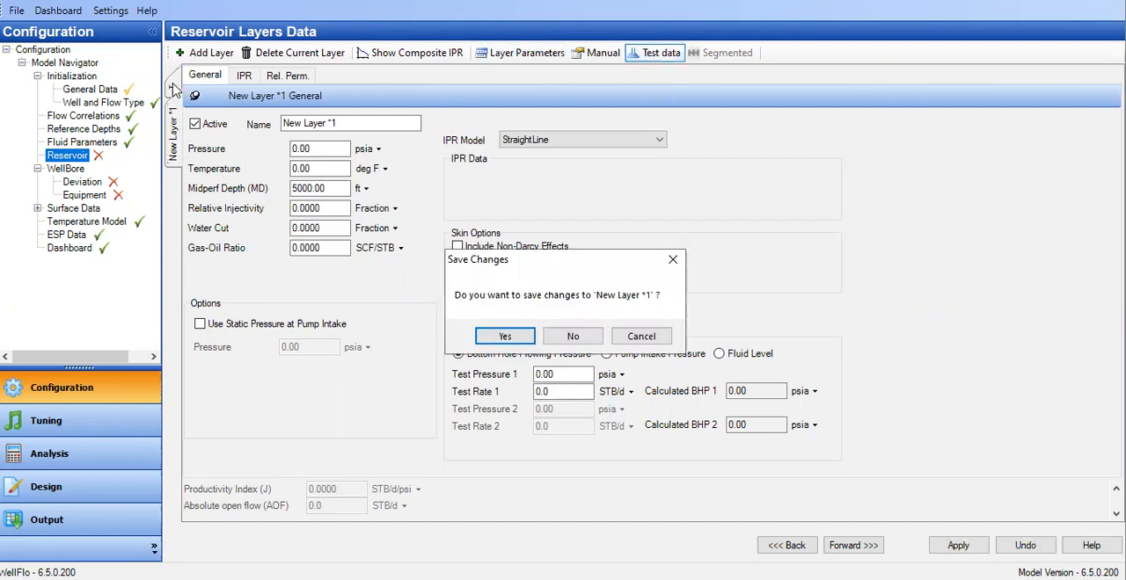
pyautogui.click(526, 340)
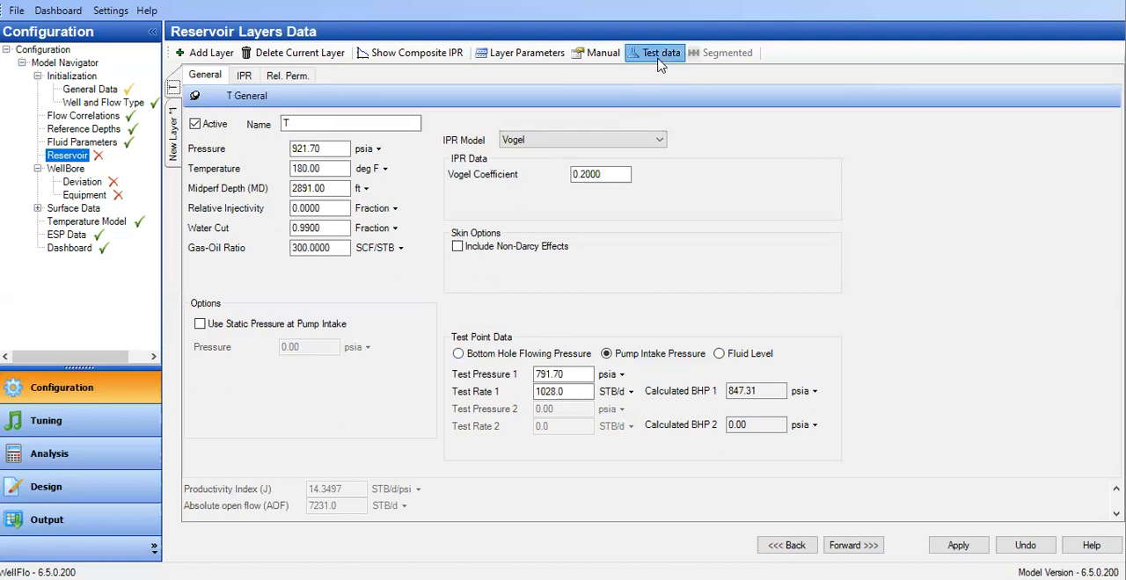
# Switch the reservoir data entry for layer T to Layer Parameters
pyautogui.click(512, 57)
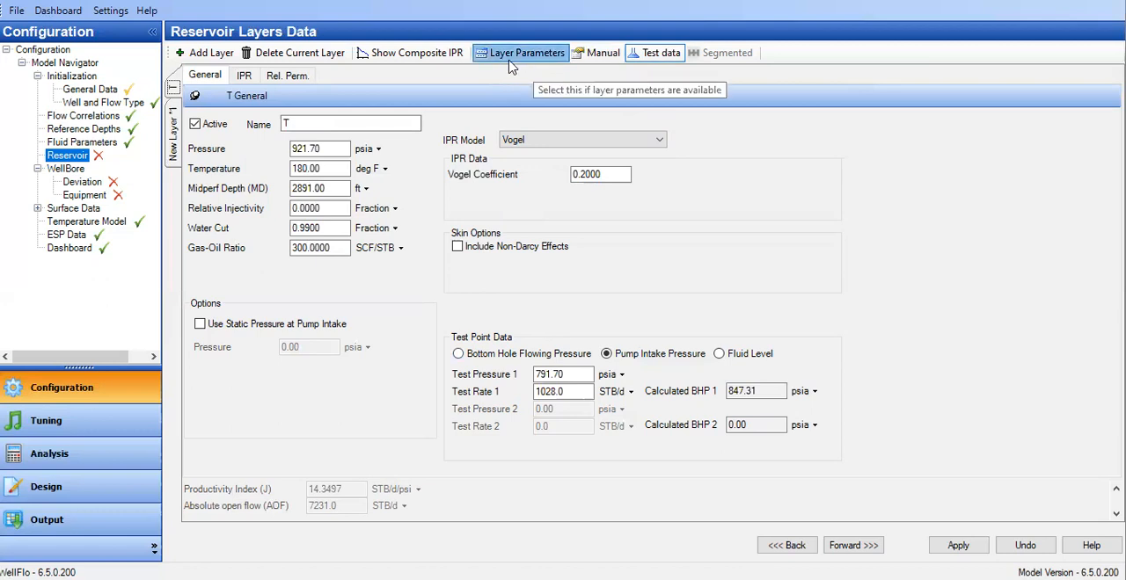